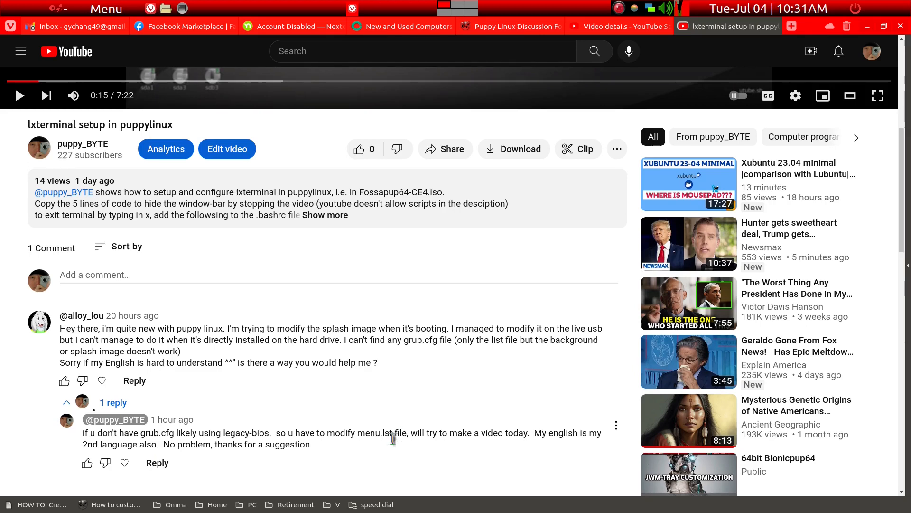
scroll(393, 437, "up", 1)
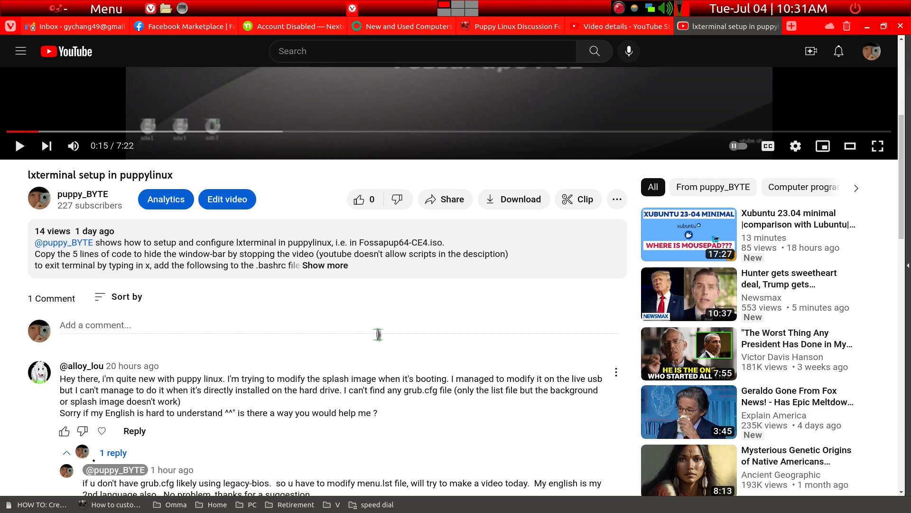
scroll(379, 334, "down", 2)
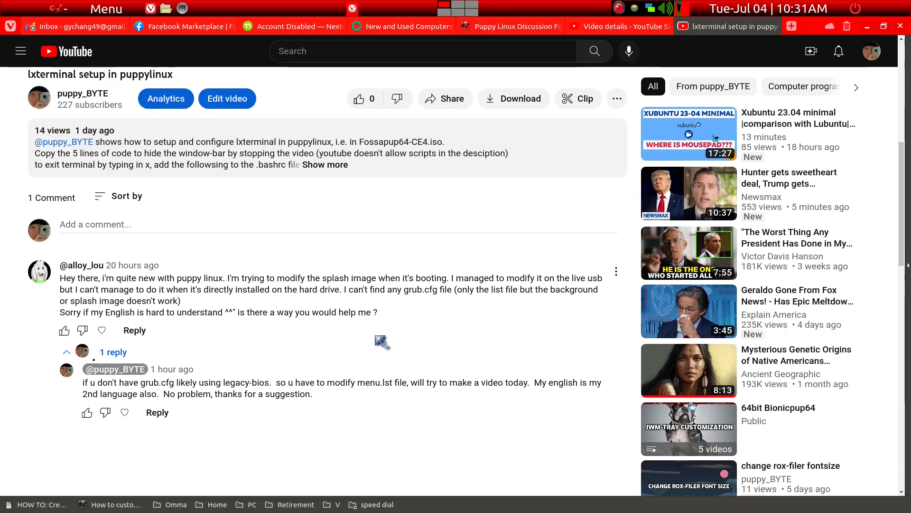
Switch to the empty desktop, browse the sda1 drive, and open its menu.lst file in Geany
key("ctrl+alt+Right")
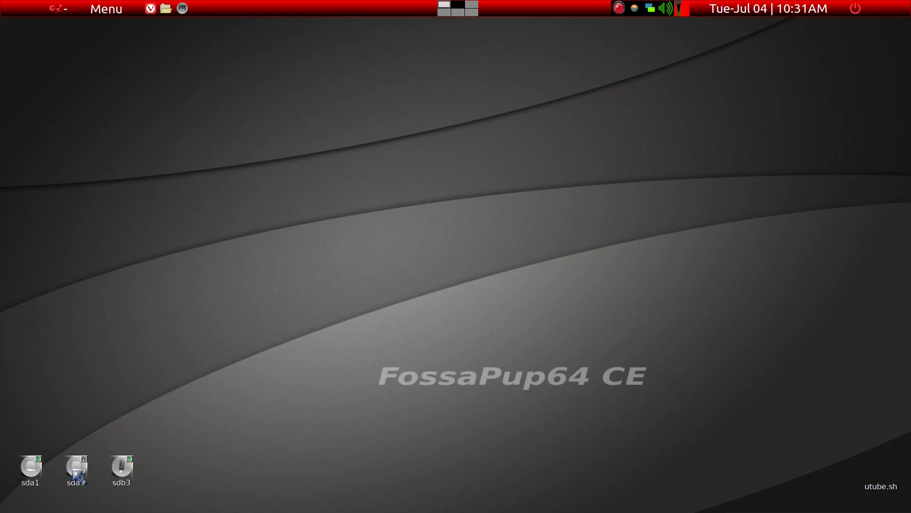
mouse_move(34, 470)
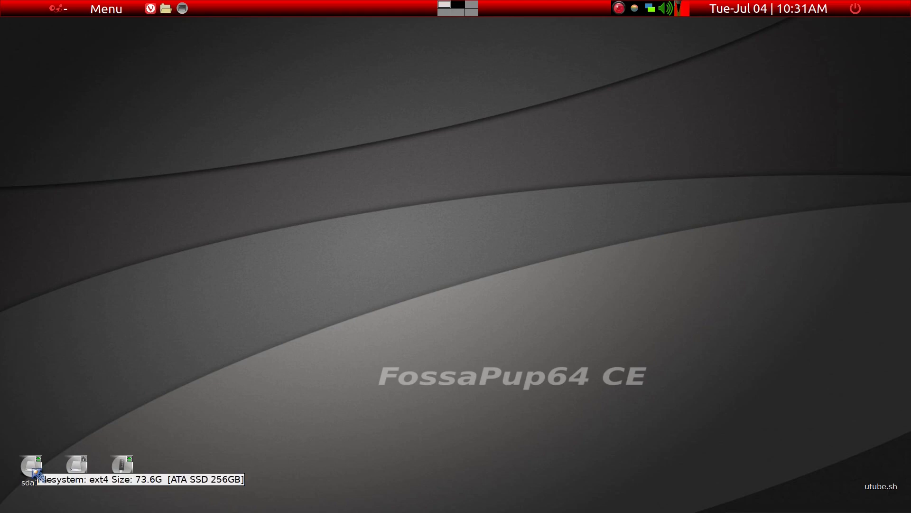
left_click(35, 470)
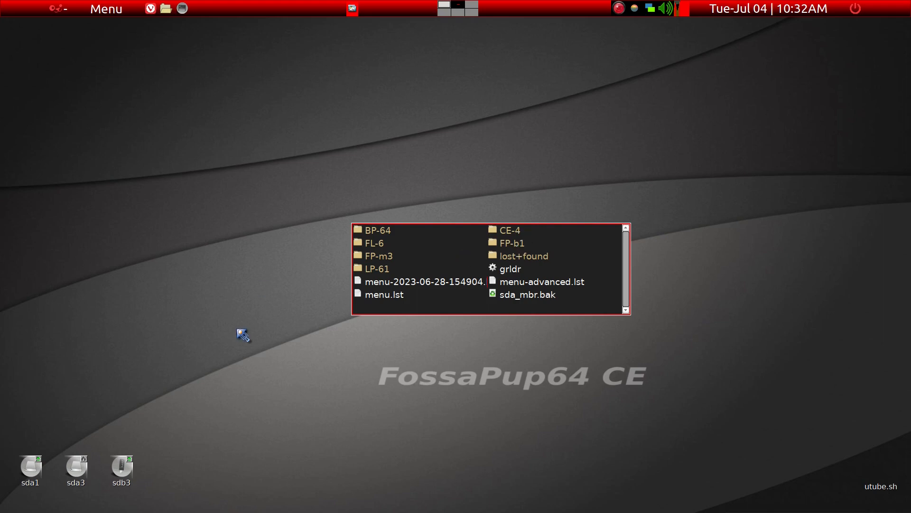
right_click(388, 300)
mouse_move(388, 299)
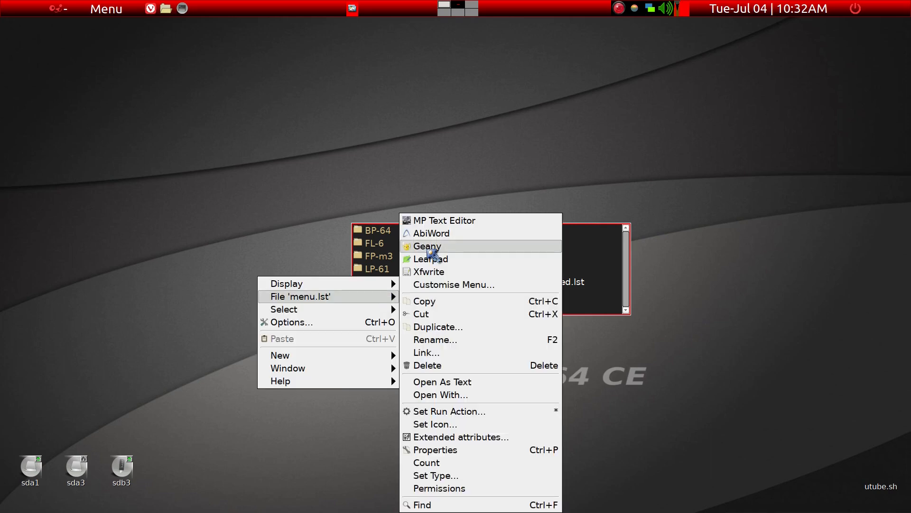
left_click(428, 247)
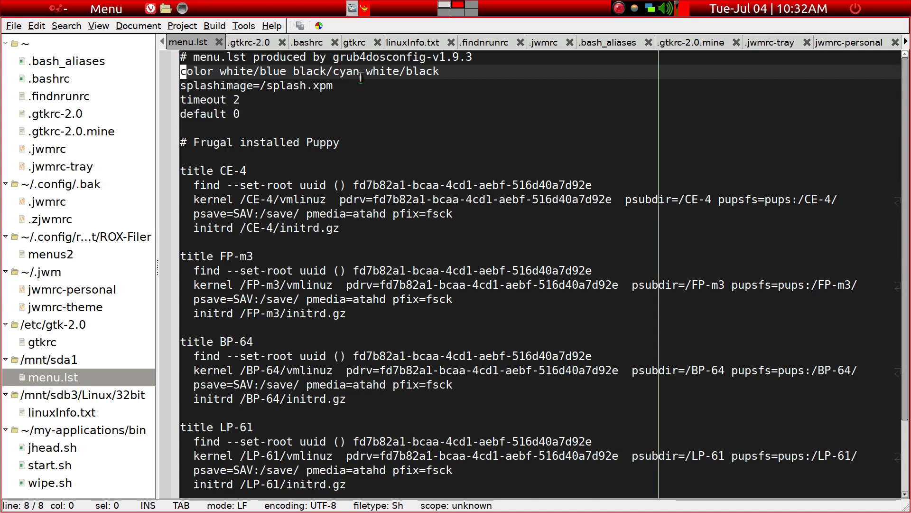
Comment out the splashimage line in menu.lst by putting "# " in front of it
left_click(182, 87)
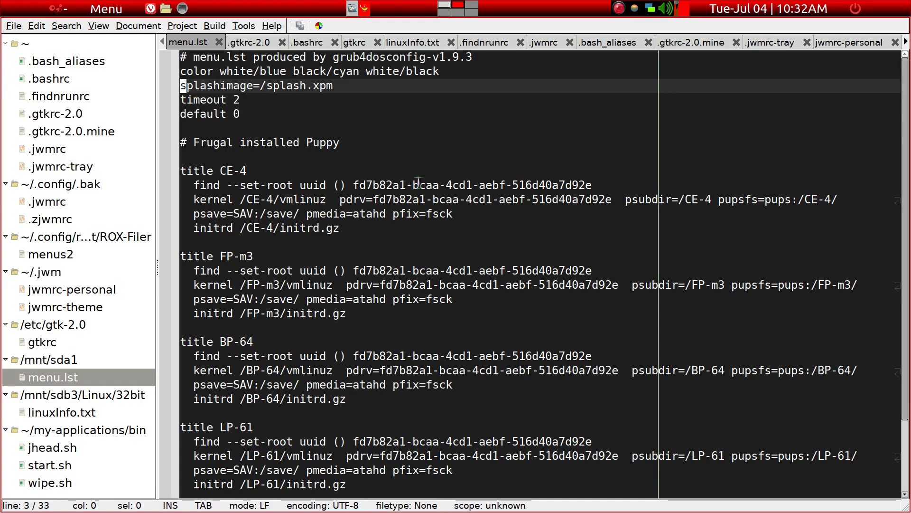
type("#")
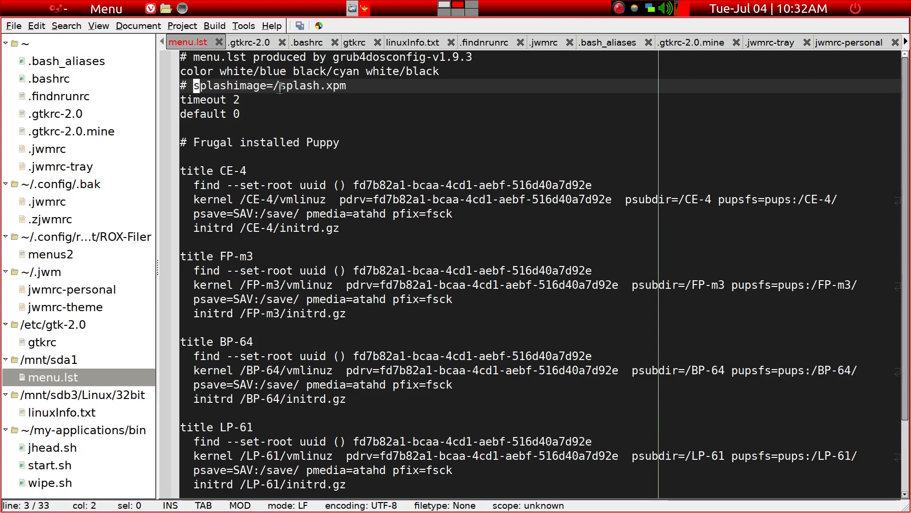
Examine the splash image file name, the timeout line, and the CE-4, FP-m3 and BP-64 boot entries in menu.lst
left_click_drag(346, 86, 285, 88)
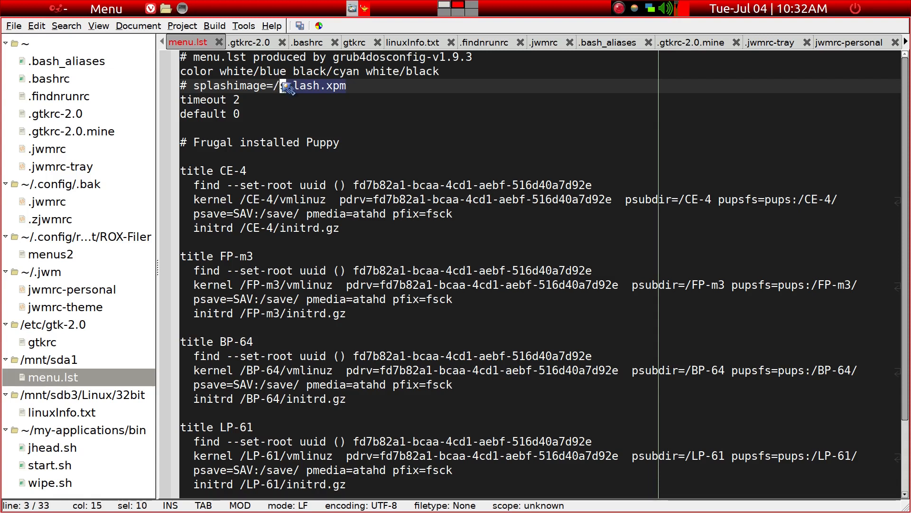
left_click(266, 101)
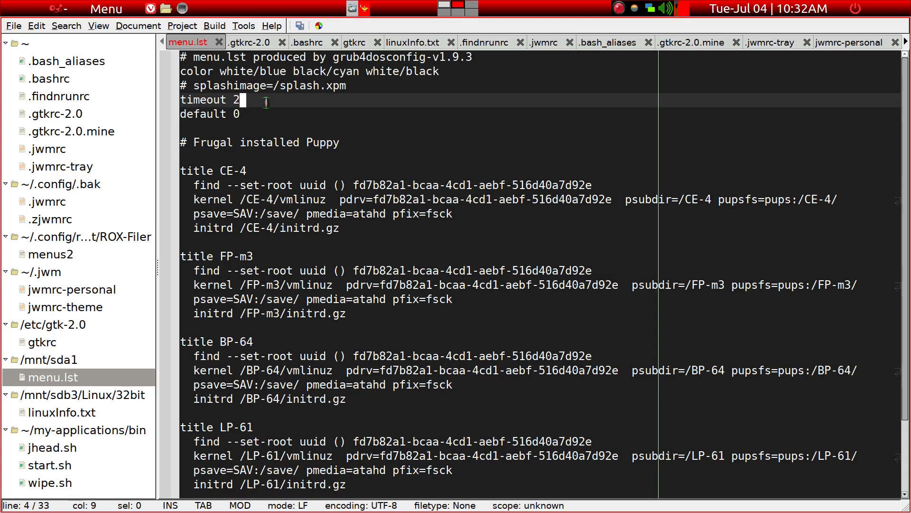
left_click(264, 172)
left_click_drag(264, 172, 180, 166)
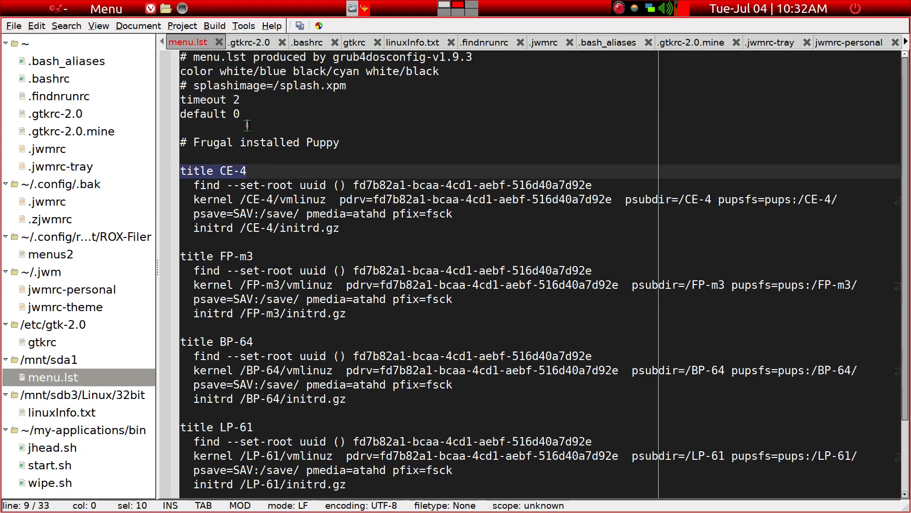
scroll(266, 244, "down", 2)
left_click(252, 200)
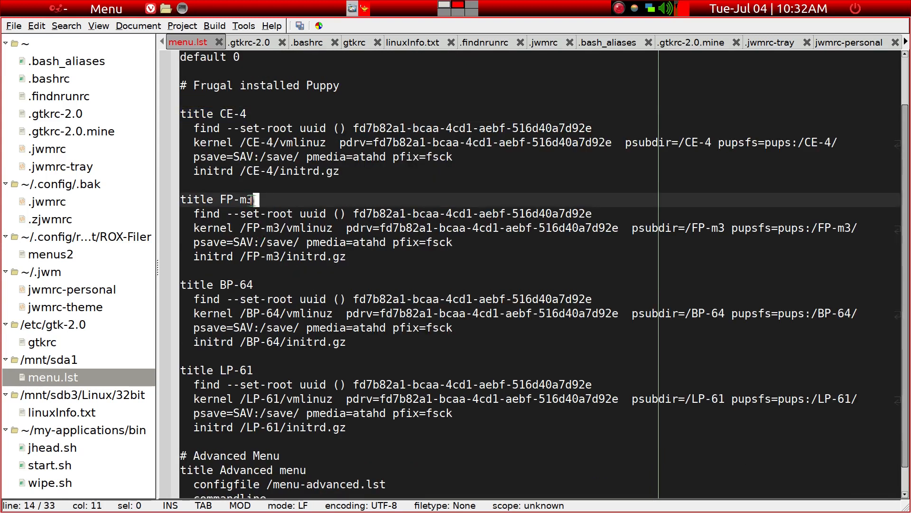
left_click(258, 284)
scroll(260, 284, "up", 2)
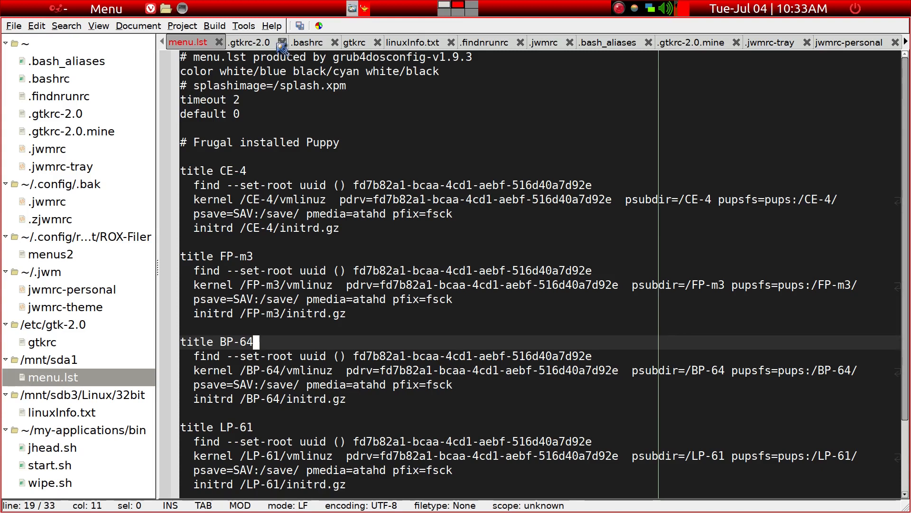
Remove the "# " from the start of the splashimage line and save the open files
left_click(193, 87)
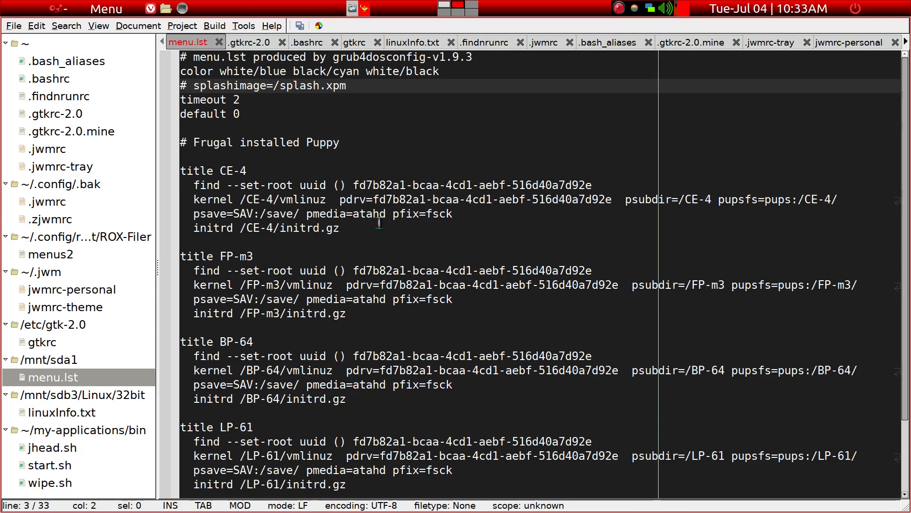
key("BackSpace")
key("BackSpace")
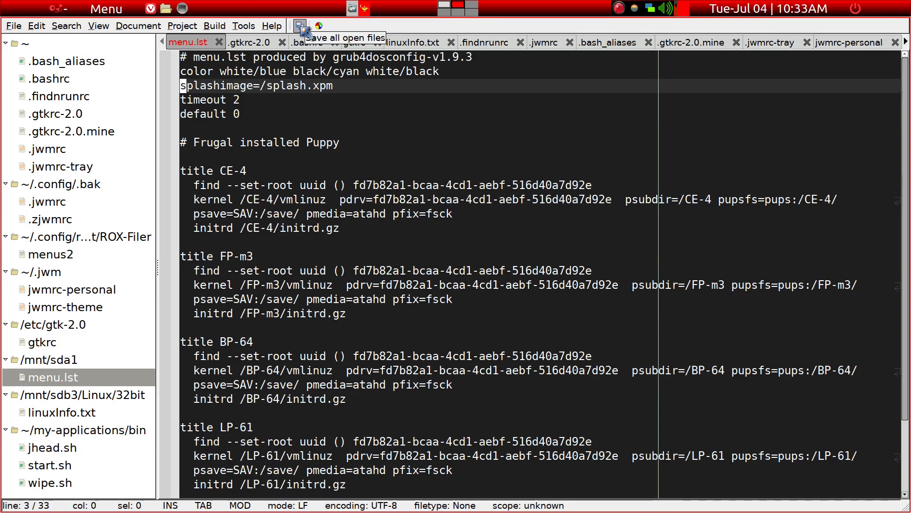
left_click(302, 29)
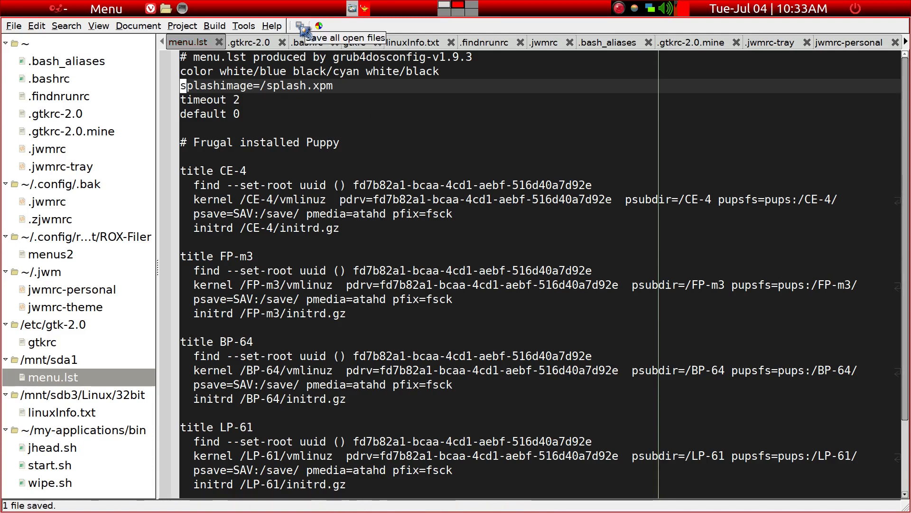
Examine the color line's values in menu.lst, and close the editor and the sda1 file window
left_click(181, 72)
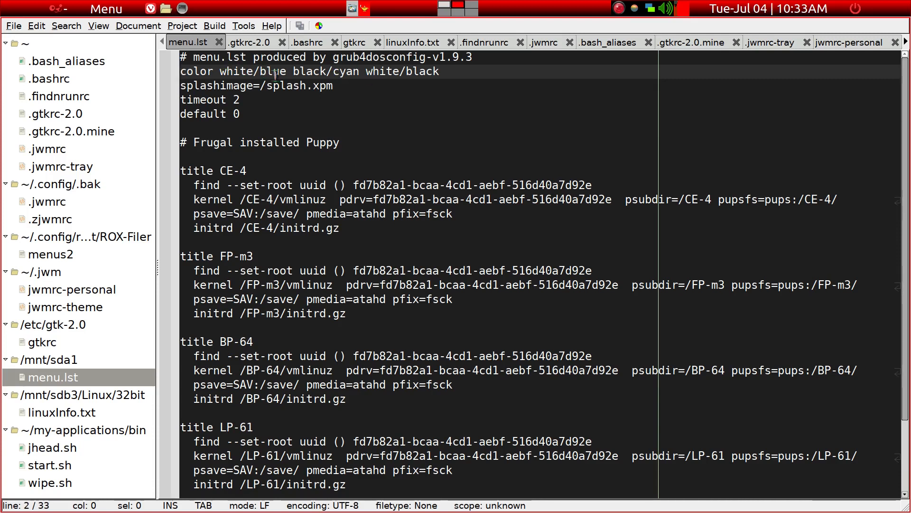
left_click_drag(288, 72, 445, 73)
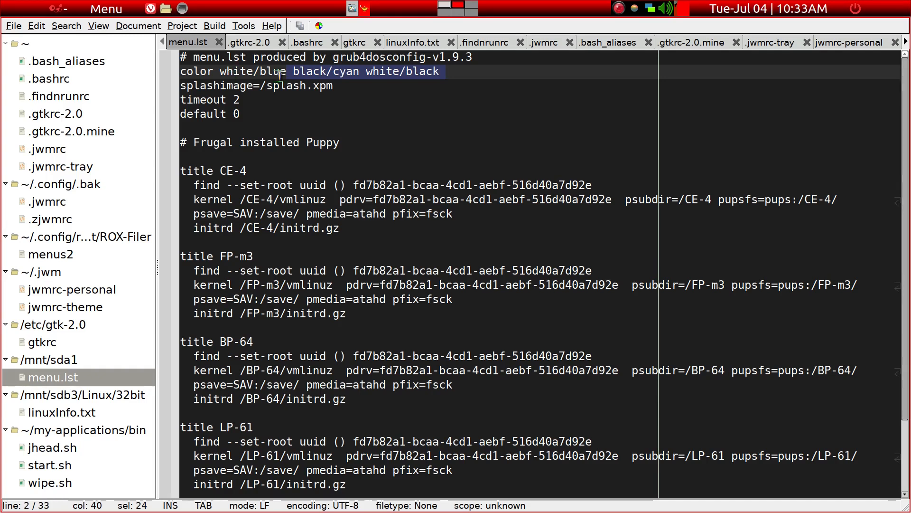
left_click(340, 99)
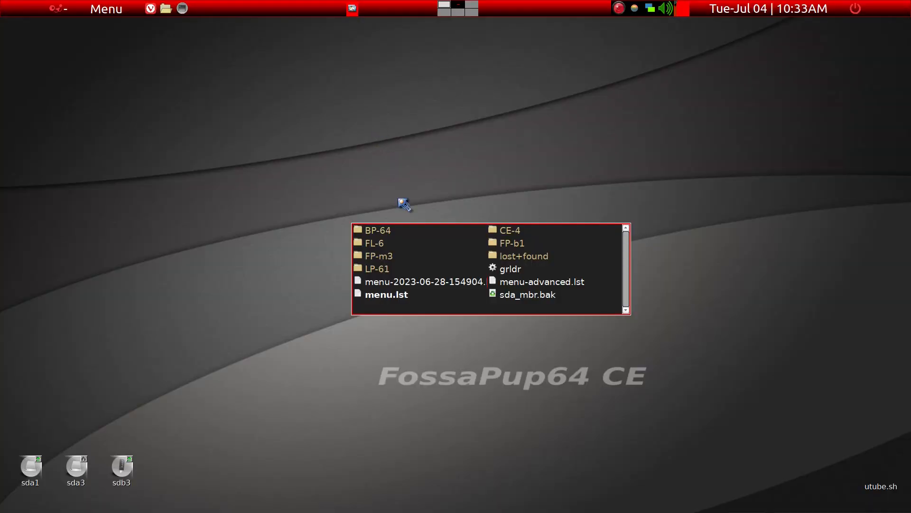
left_click(311, 359)
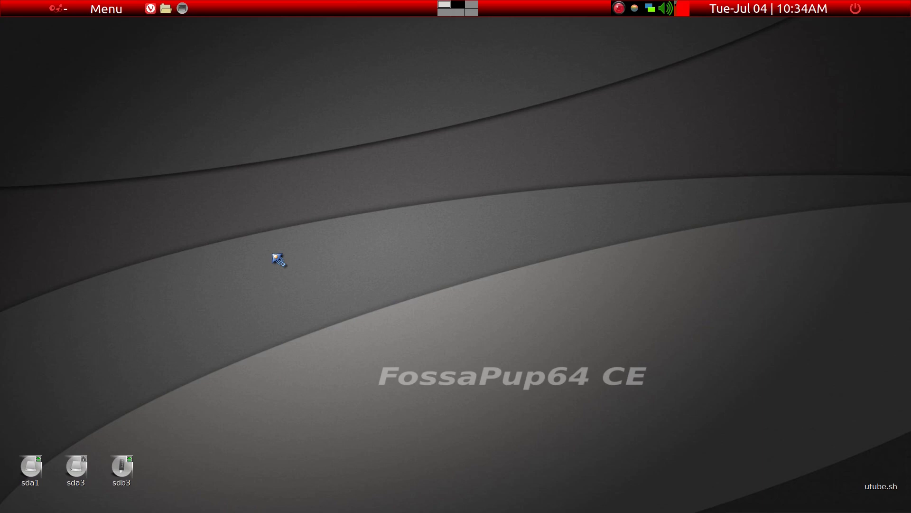
Find and launch GIMP from the application launcher
key("super")
type("gimp")
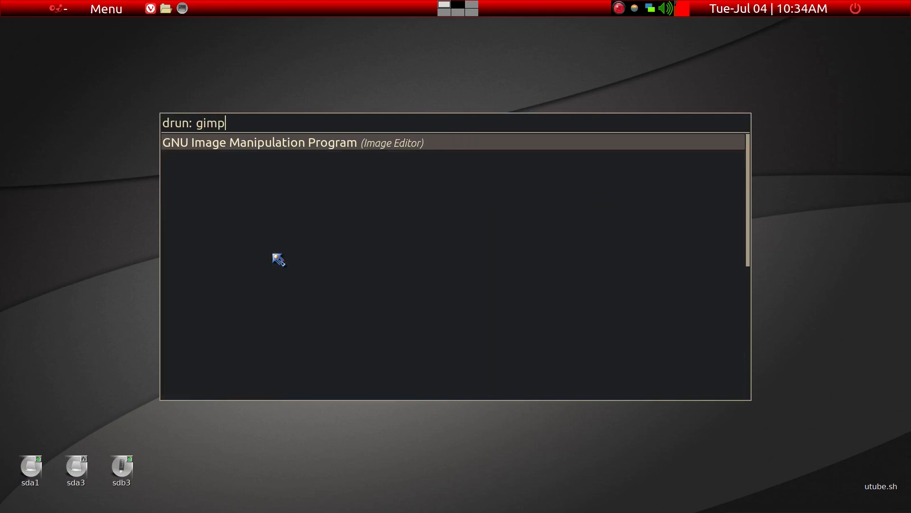
key("Return")
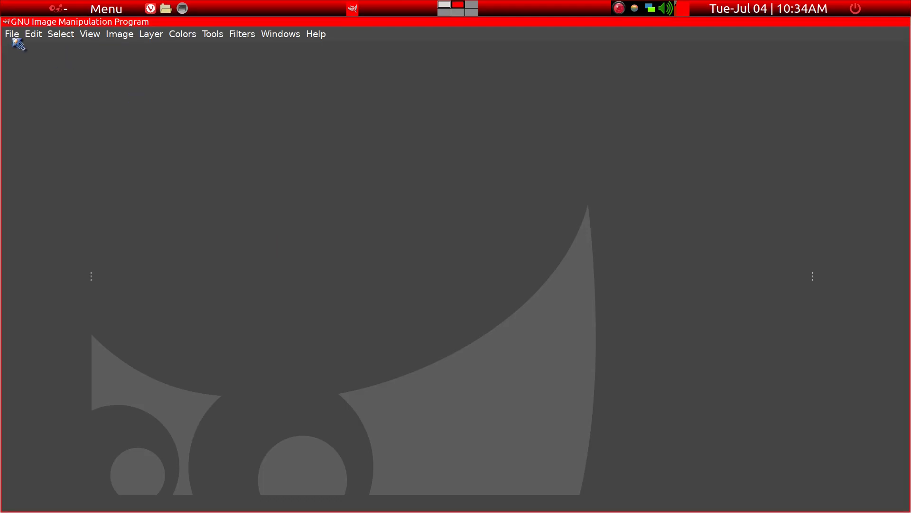
Create a new image 640 px wide and 480 px high
left_click(13, 35)
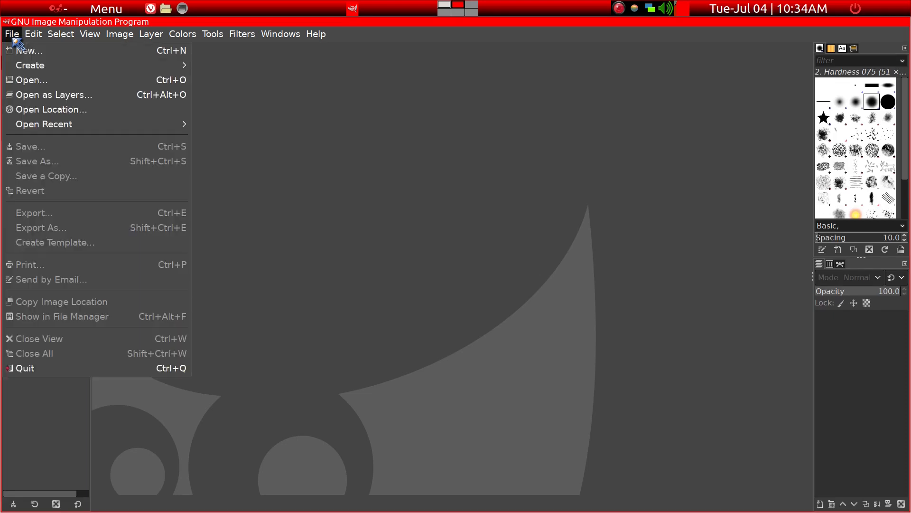
left_click(20, 54)
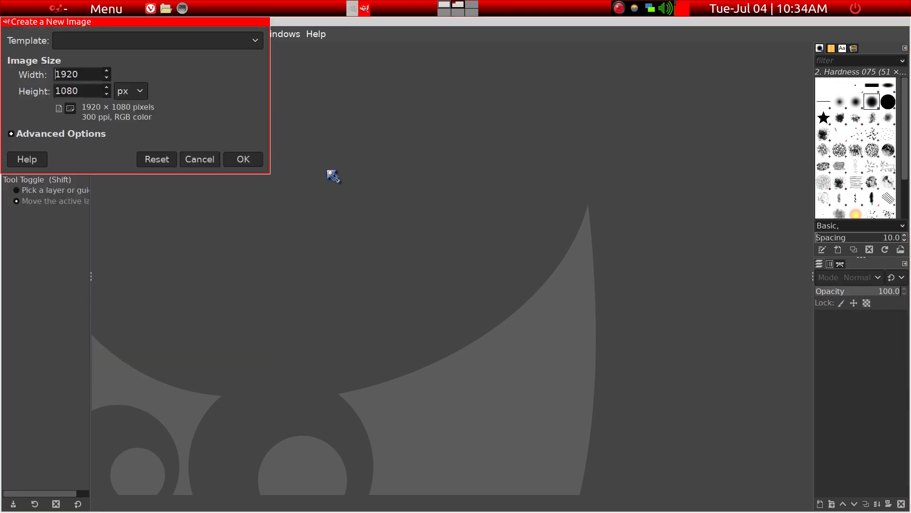
double_click(93, 74)
type("640")
key("Tab")
type("480")
key("alt")
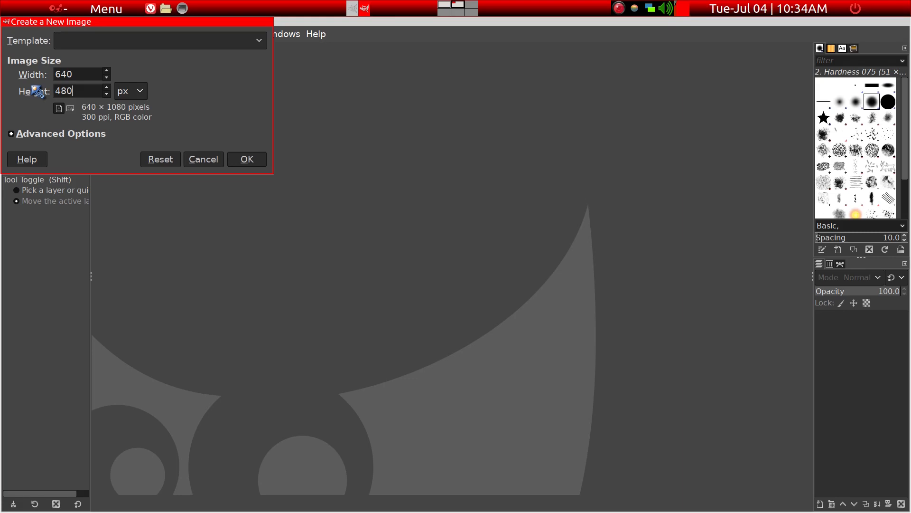
key("alt+o")
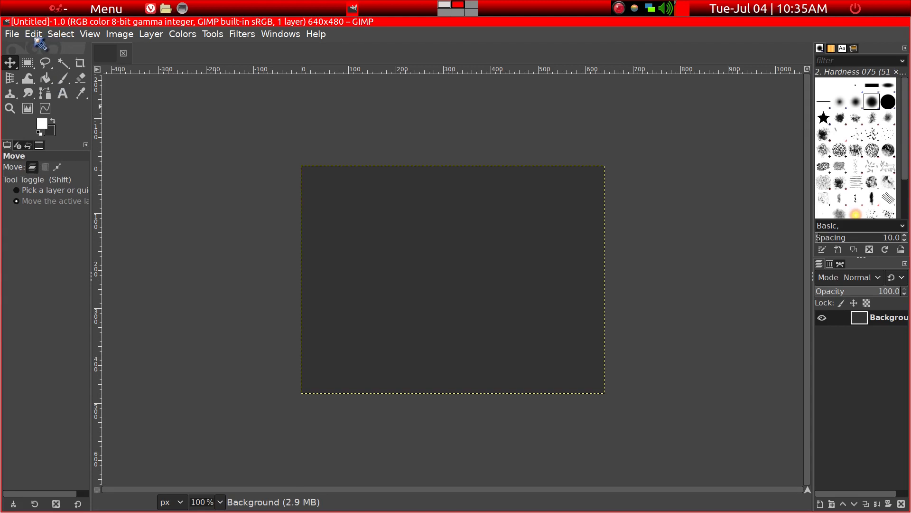
Add the text "puppies" with the Text tool just below the middle of the canvas
left_click(64, 94)
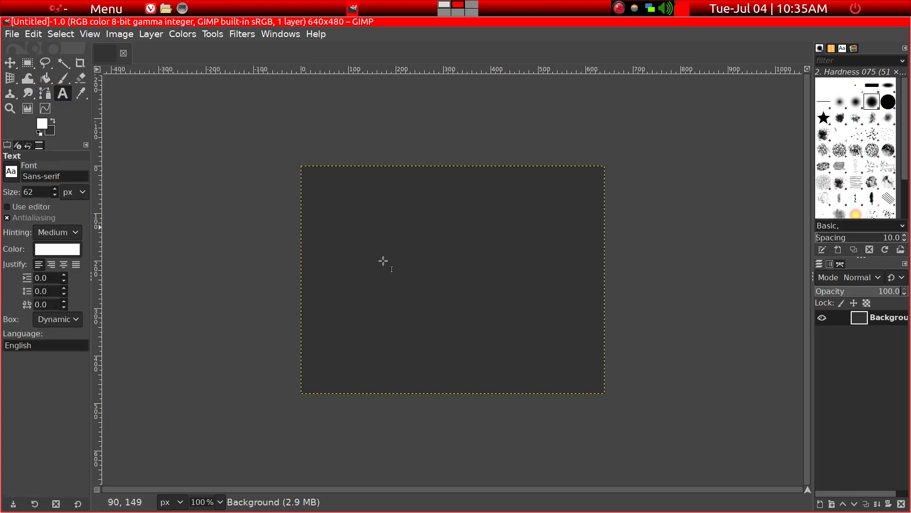
left_click(412, 287)
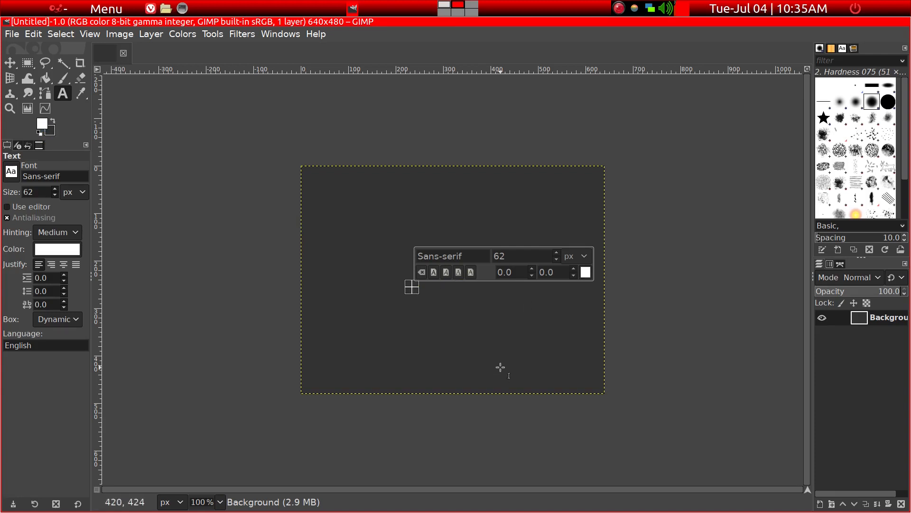
type("pupp")
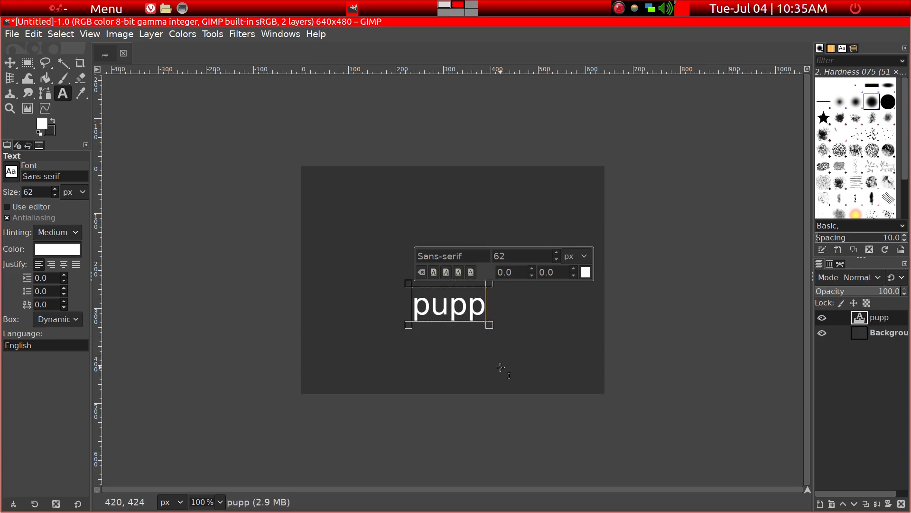
type("ies")
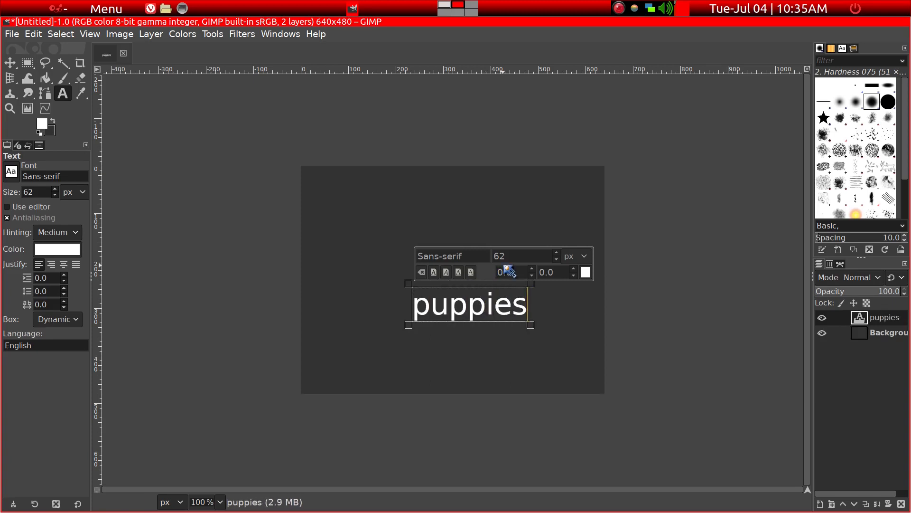
Select the whole word "puppies" and set its font size to 100 px
double_click(526, 302)
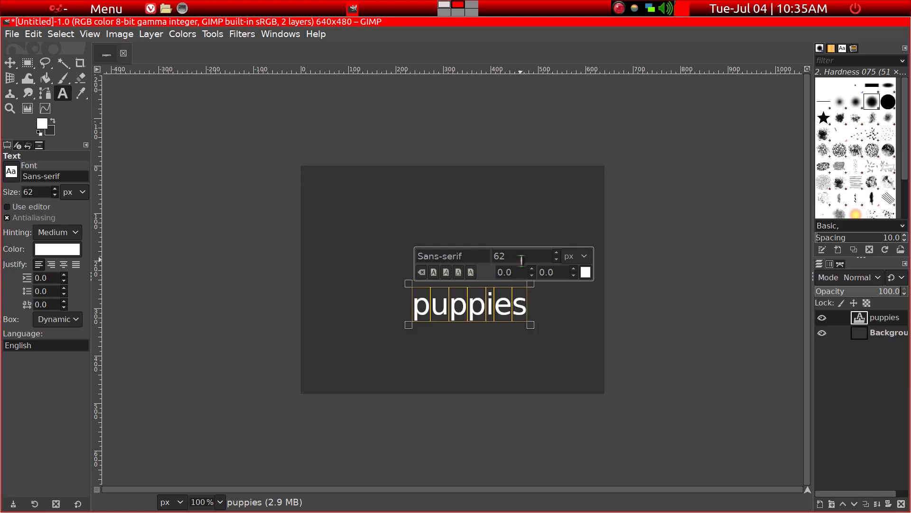
left_click_drag(547, 259, 497, 256)
key("Return")
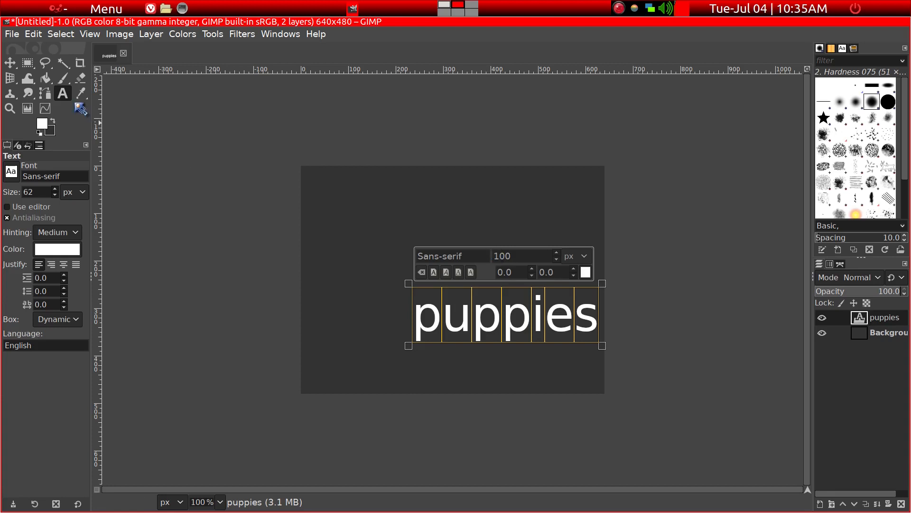
Move the "puppies" text layer to the center of the canvas with the Move tool
left_click(10, 62)
left_click(39, 204)
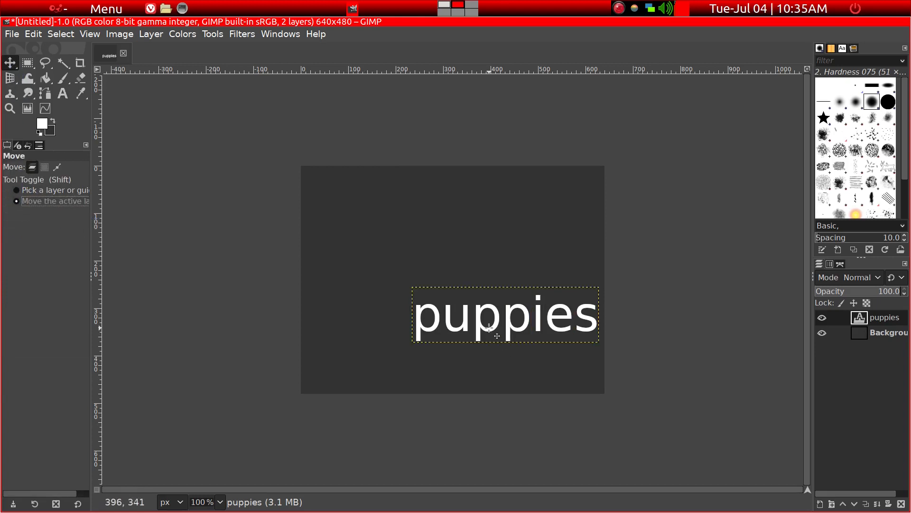
left_click_drag(488, 326, 436, 289)
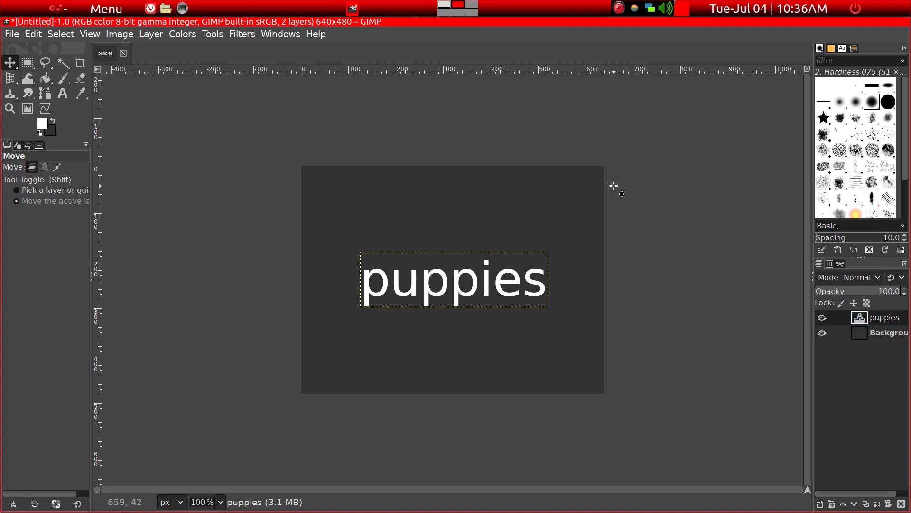
Convert the image to indexed colors with a generated optimum palette of at most 14 colors and no dithering
left_click(133, 38)
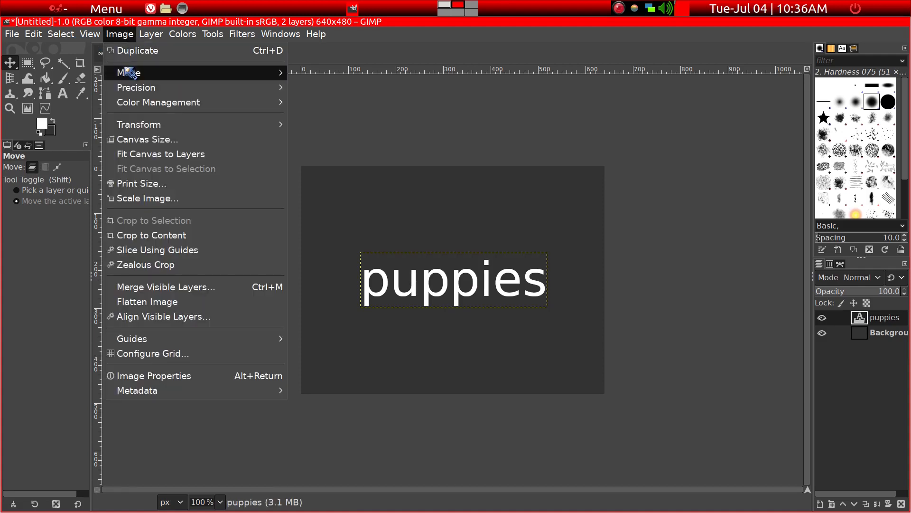
mouse_move(128, 73)
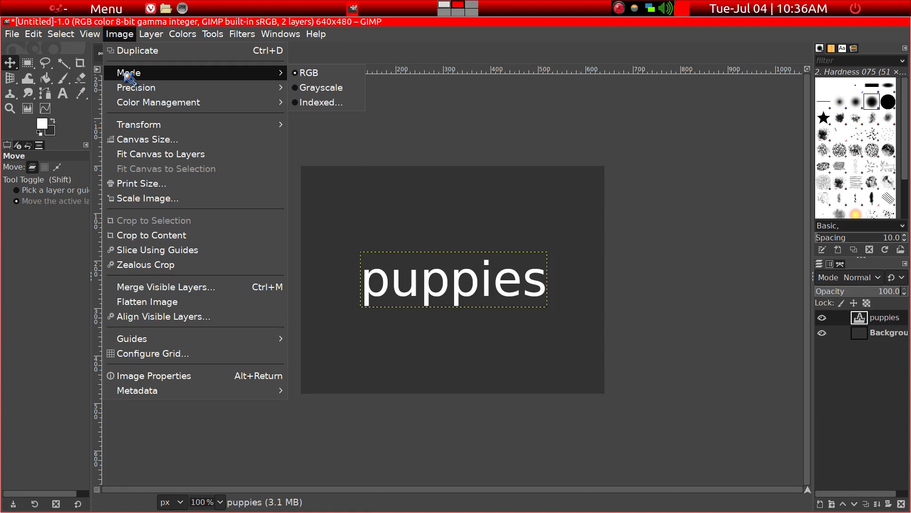
left_click(321, 103)
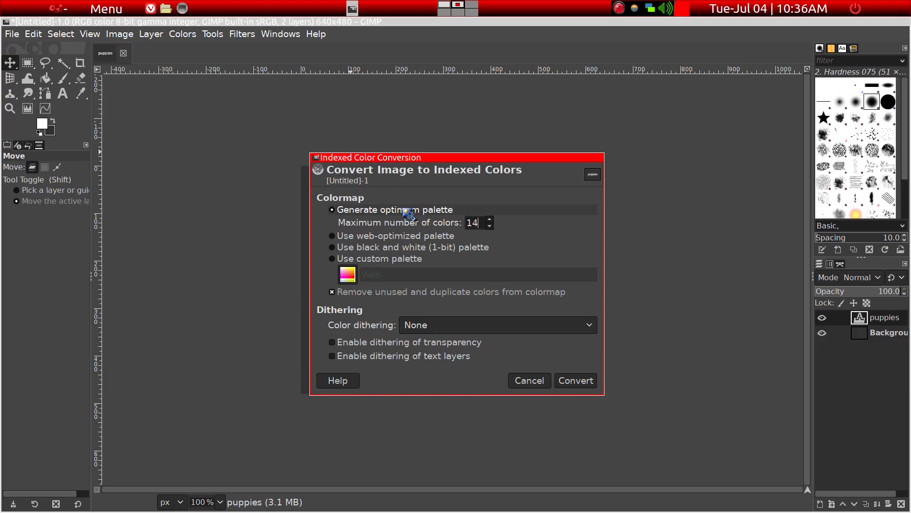
left_click(587, 389)
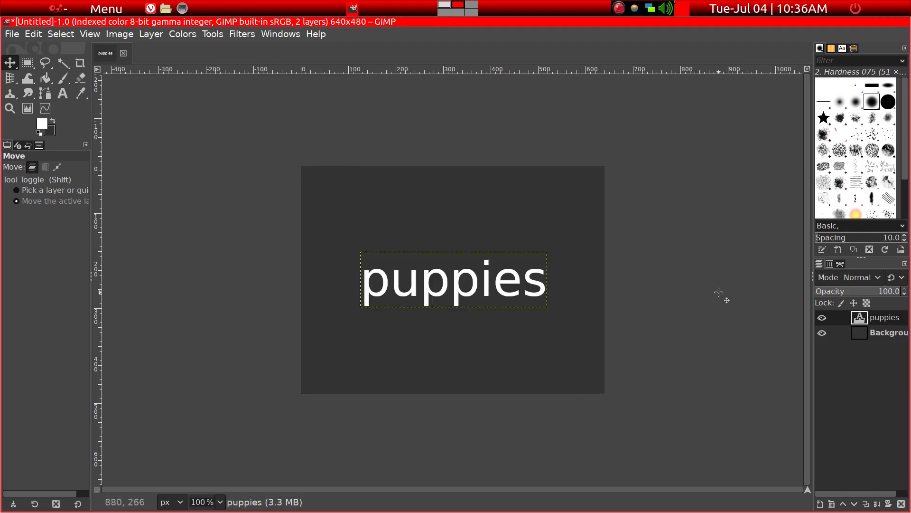
Merge the "puppies" text layer down into the Background layer
left_click(884, 336)
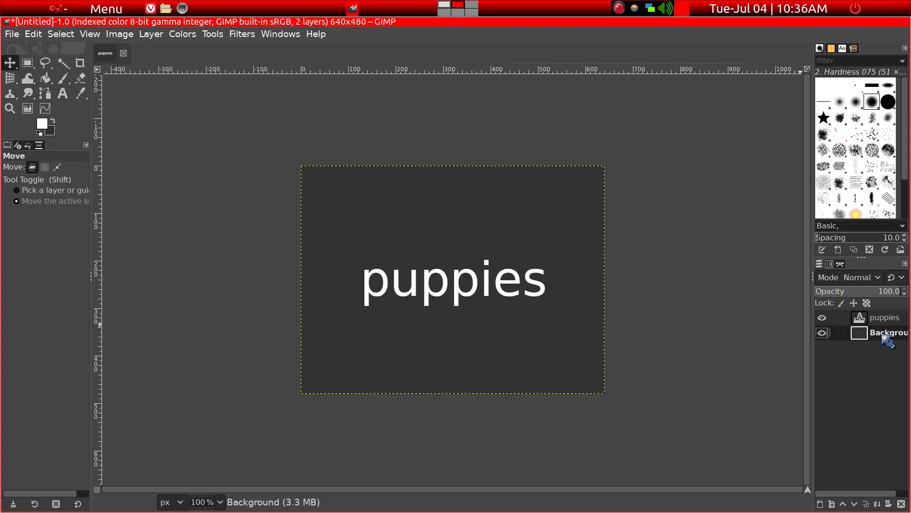
left_click(874, 318)
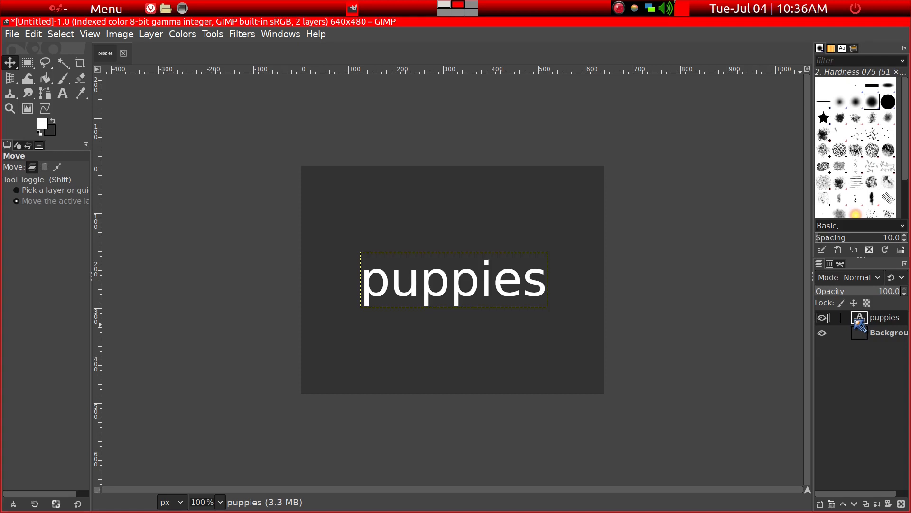
right_click(856, 322)
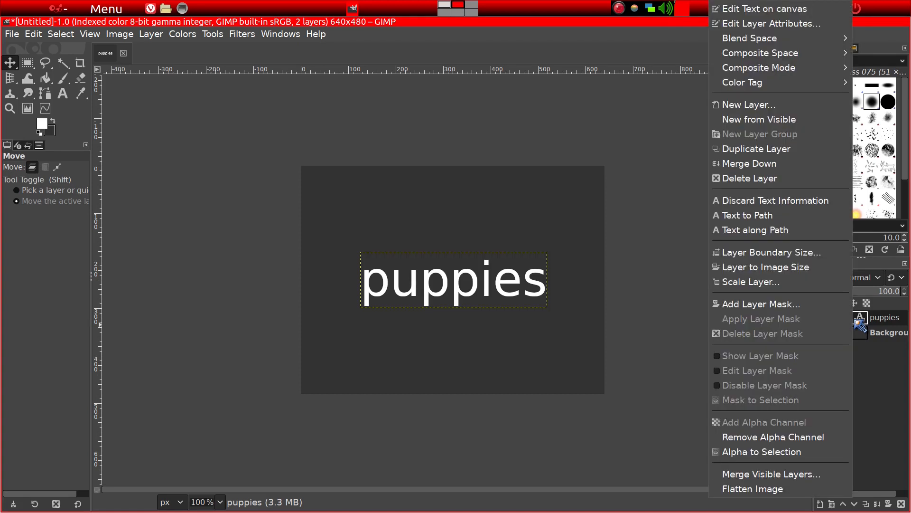
left_click(778, 169)
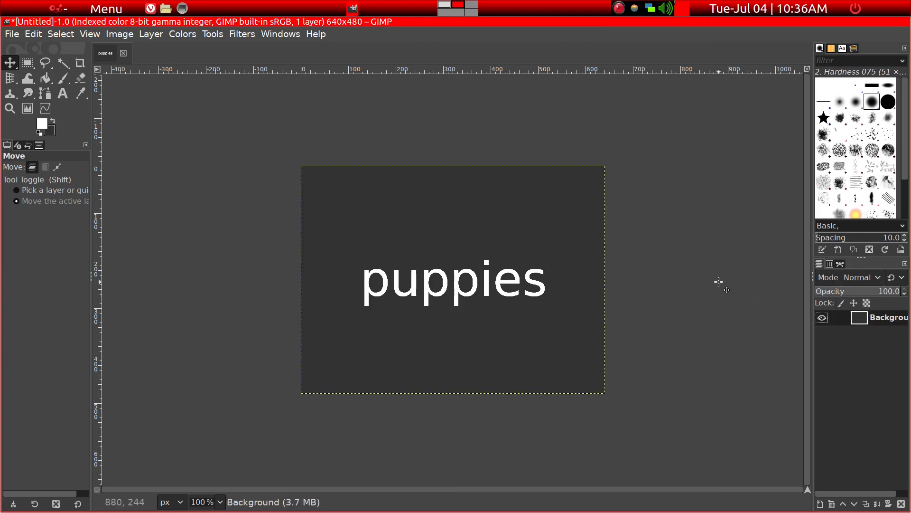
Convert the merged image's color mode back to RGB
left_click(119, 34)
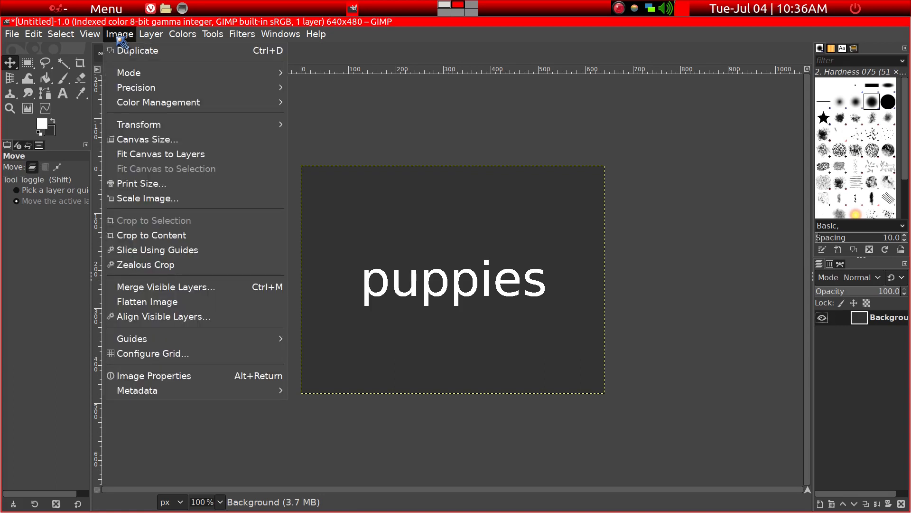
mouse_move(122, 73)
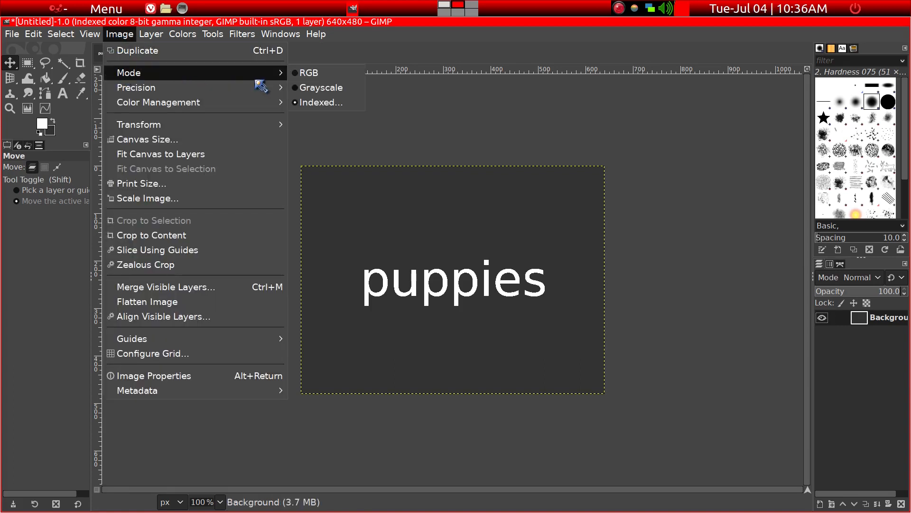
left_click(302, 76)
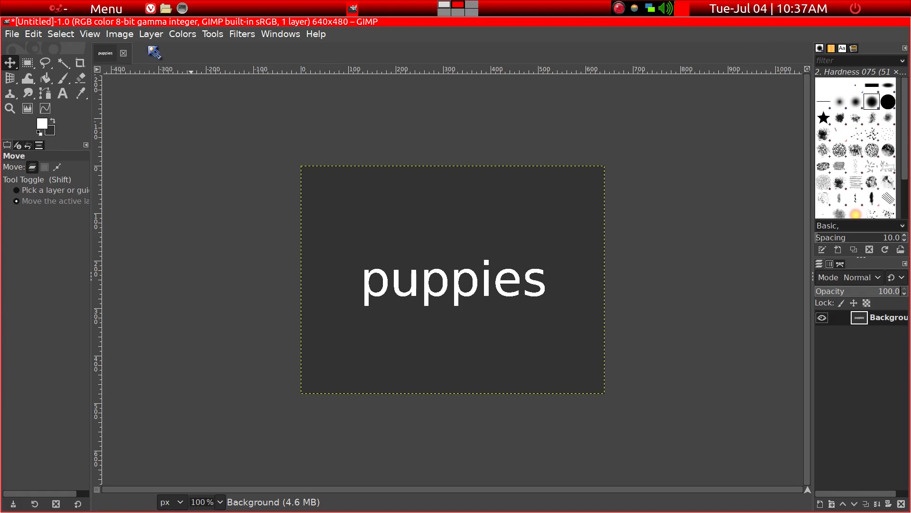
Export the image as splash.xpm to the root folder and quit the image editor, discarding the unsaved changes
left_click(14, 35)
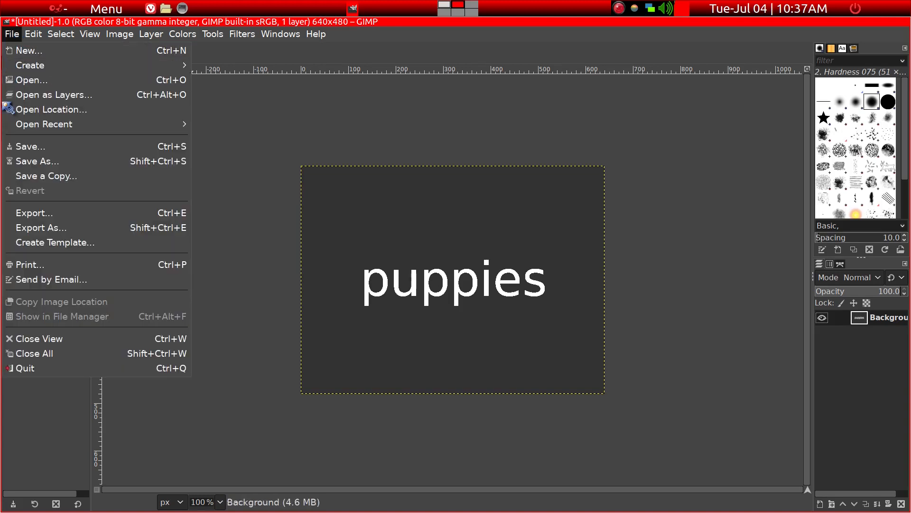
left_click(21, 232)
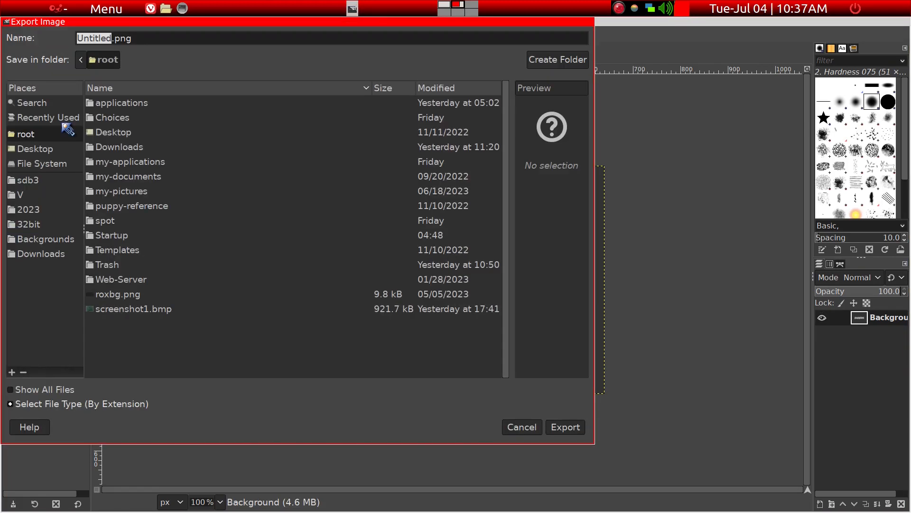
left_click_drag(140, 38, 7, 34)
type("splash")
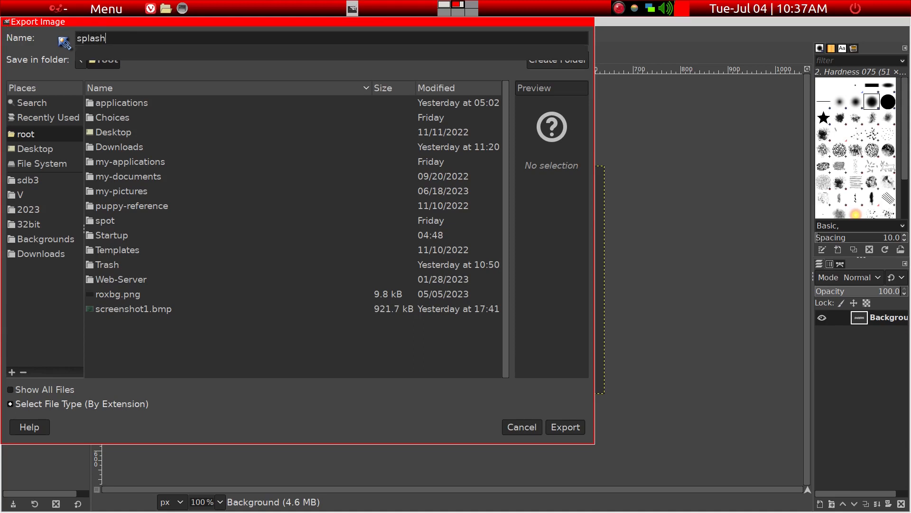
type(".xpm")
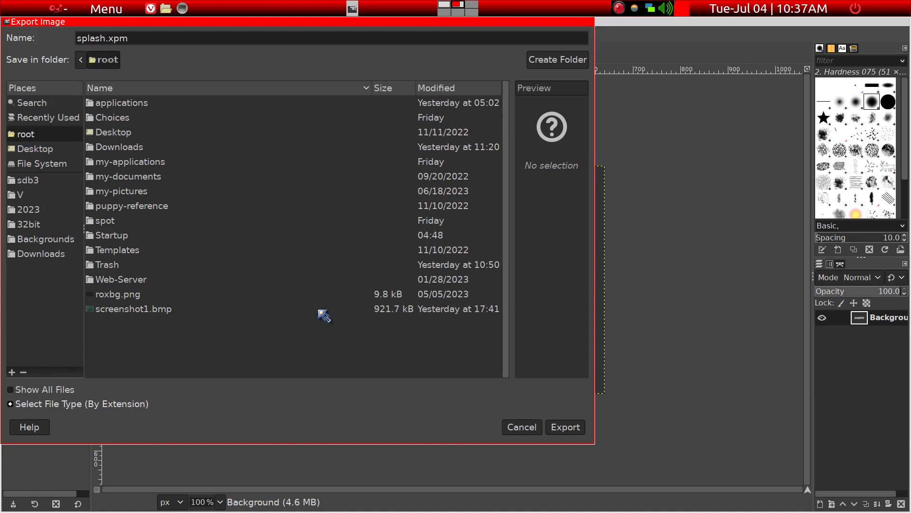
left_click(570, 427)
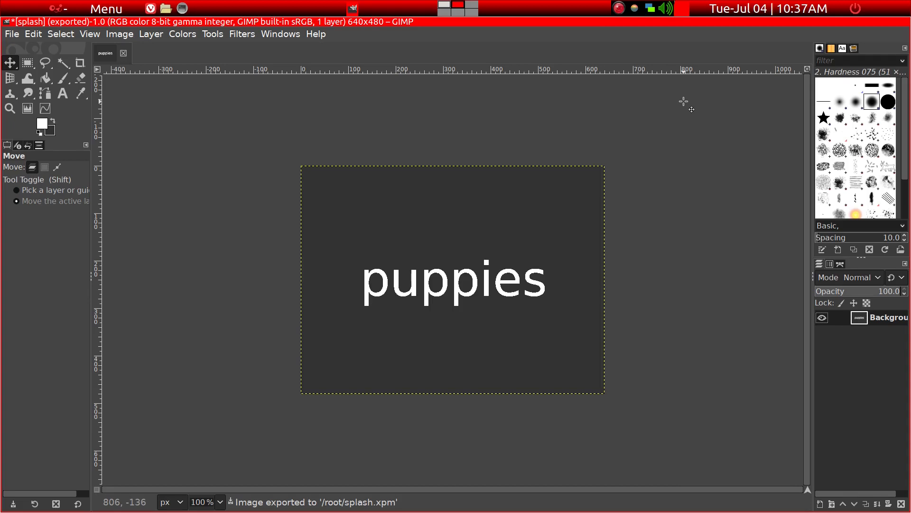
key("ctrl+q")
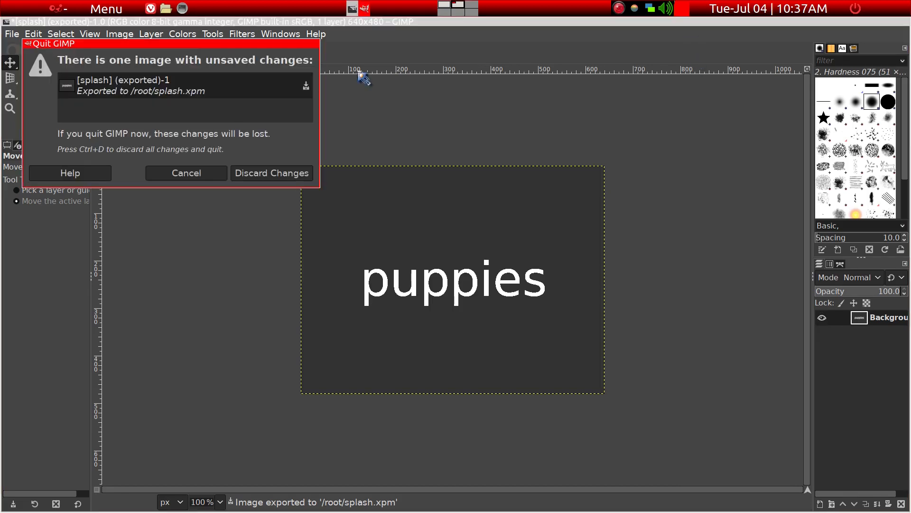
left_click(293, 180)
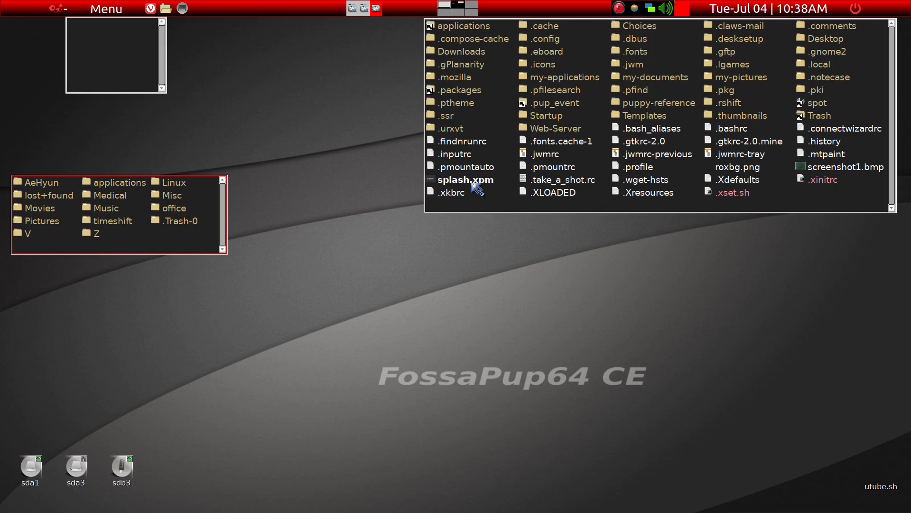
Open the sda1 drive and move splash.xpm from the root home folder into it, next to menu.lst
left_click(504, 208)
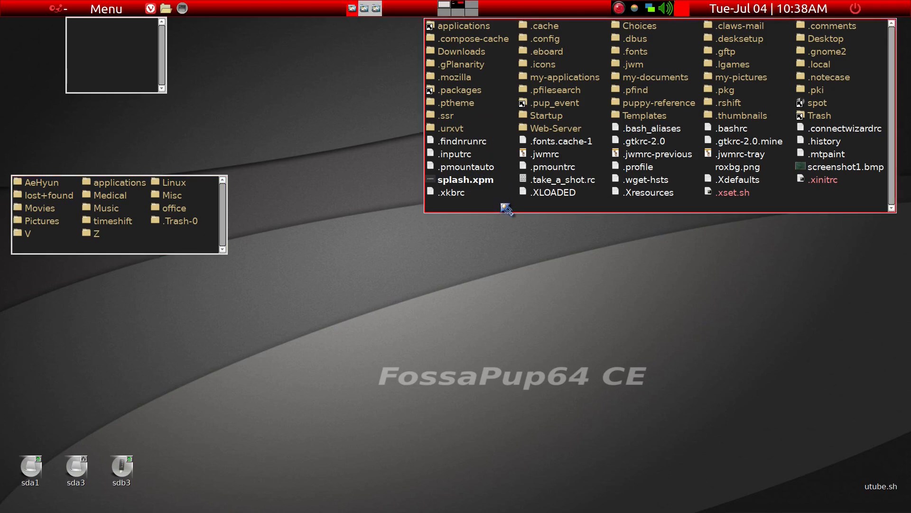
left_click(30, 472)
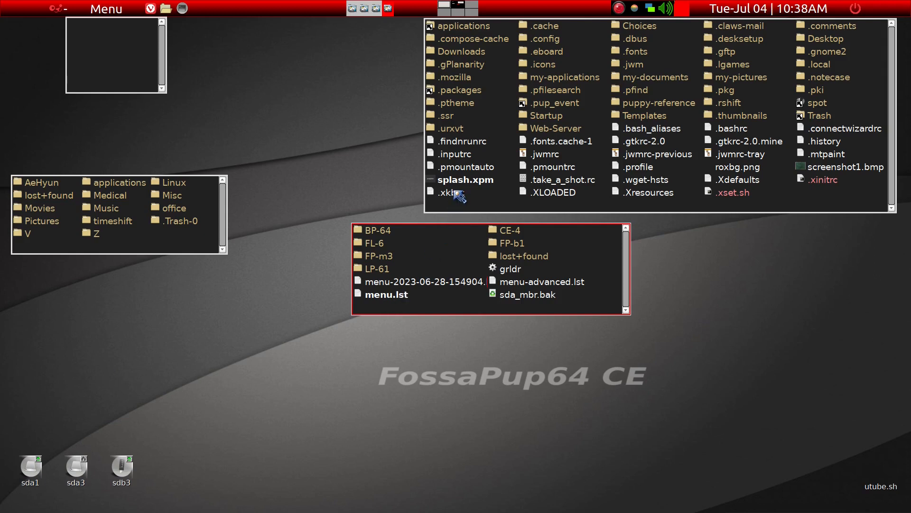
left_click_drag(457, 183, 456, 306)
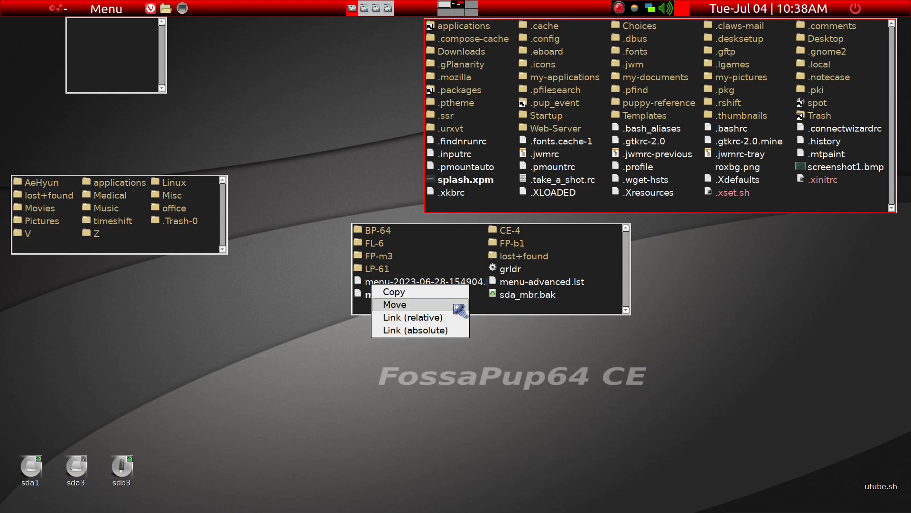
left_click(455, 306)
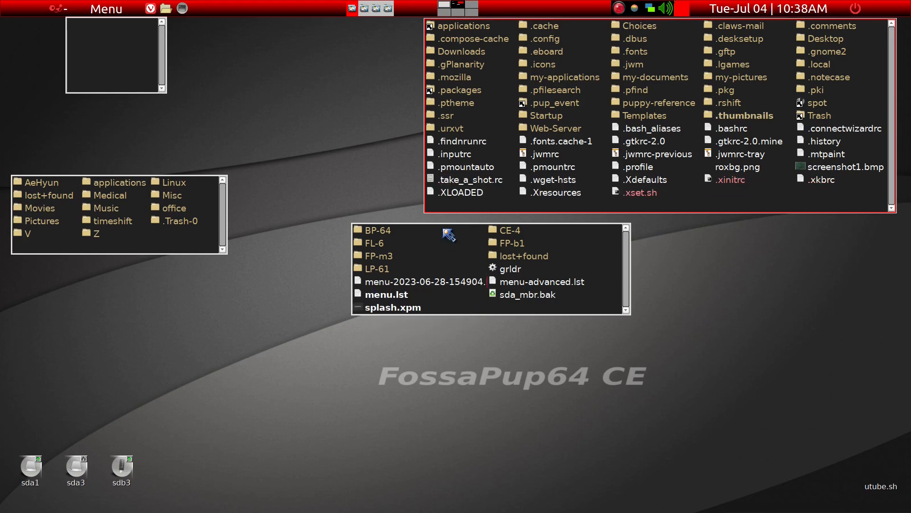
Close all open file manager windows, starting with the sda1 drive's window
left_click(447, 308)
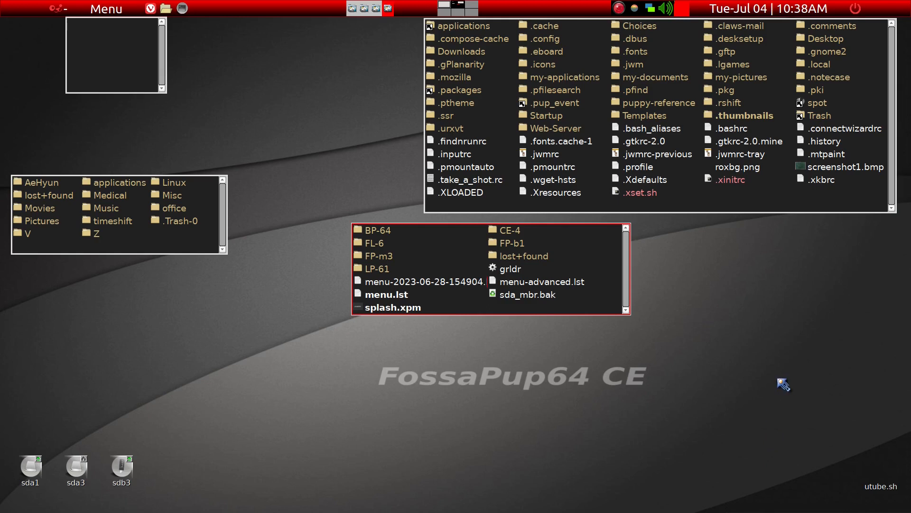
key("ctrl+w")
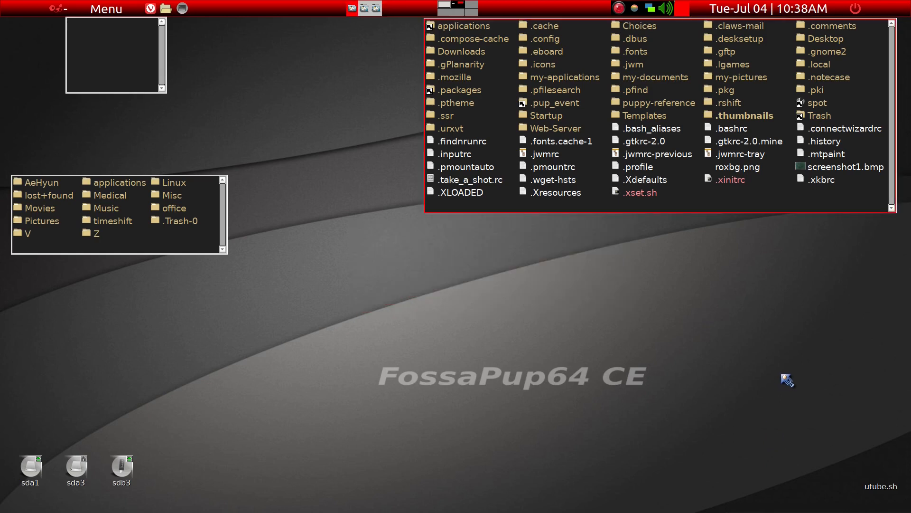
key("ctrl+w")
key("ctrl+w")
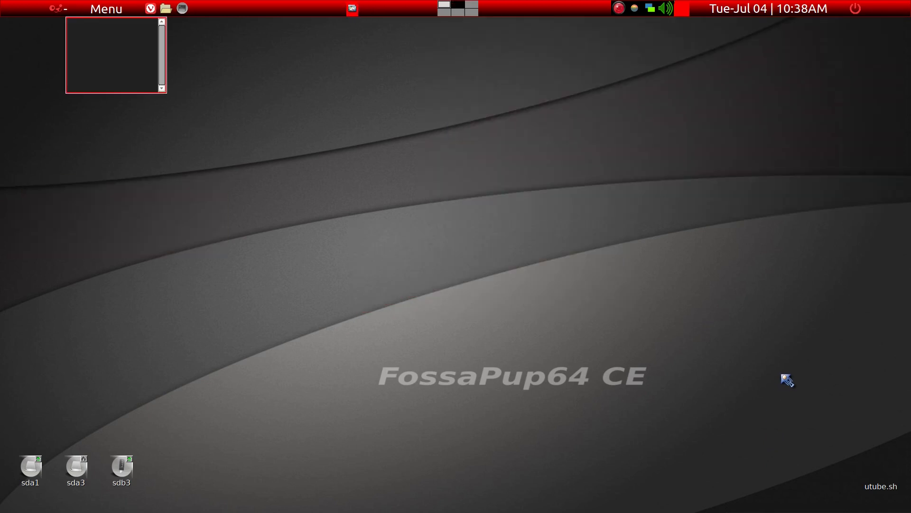
key("ctrl+w")
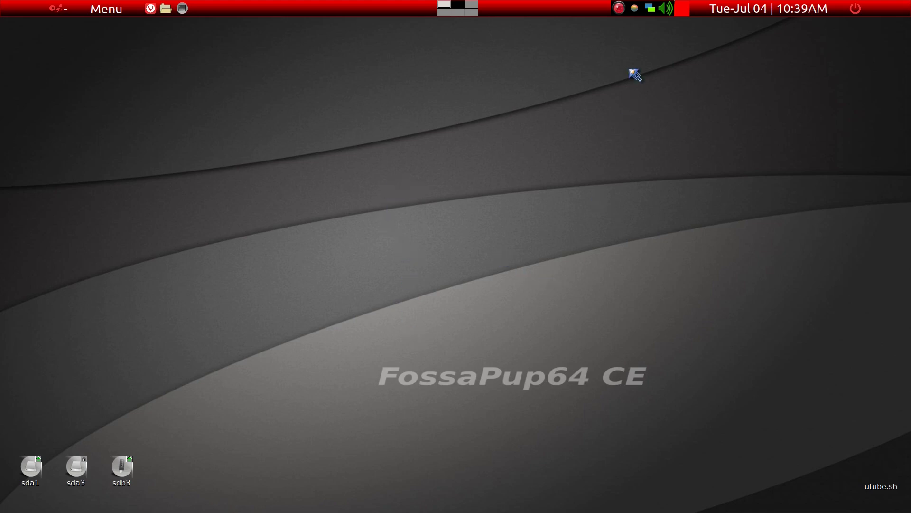
right_click(623, 8)
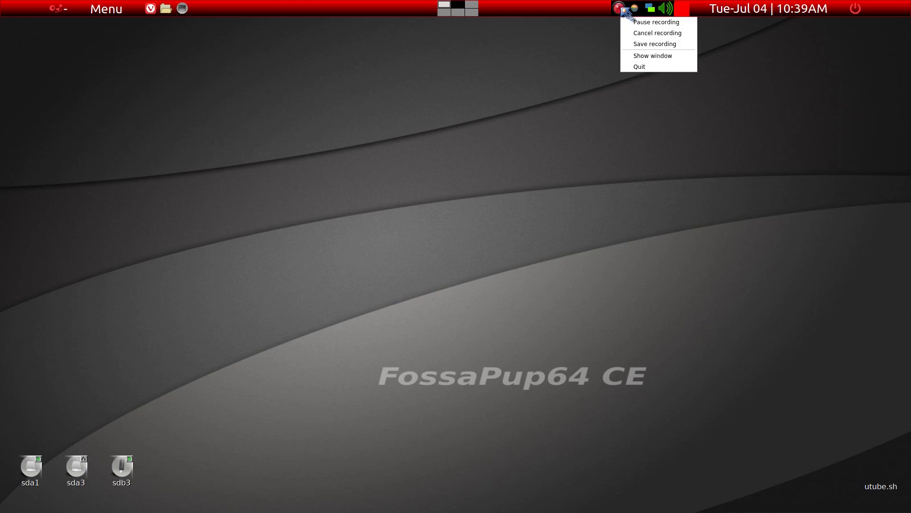